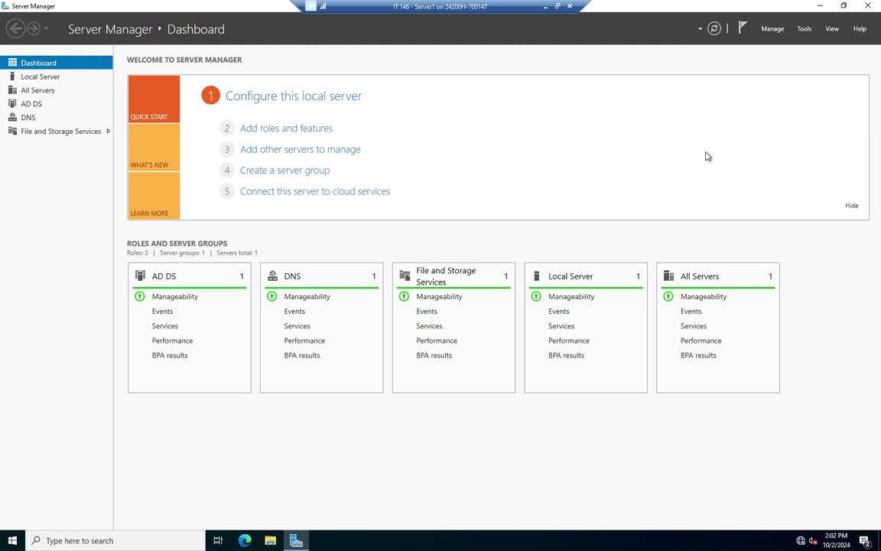
# In Active Directory Domains and Trusts, view the domain naming operations master, then close the console
pyautogui.click(804, 29)
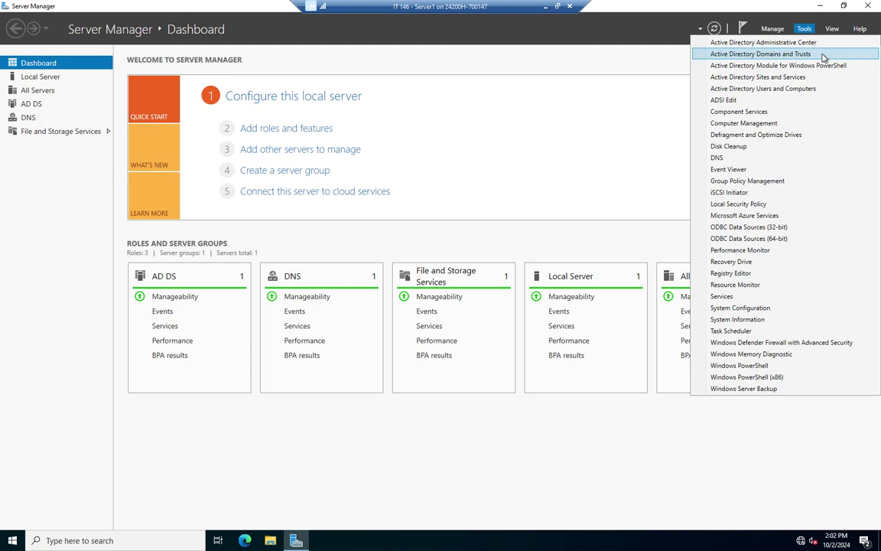
pyautogui.click(765, 55)
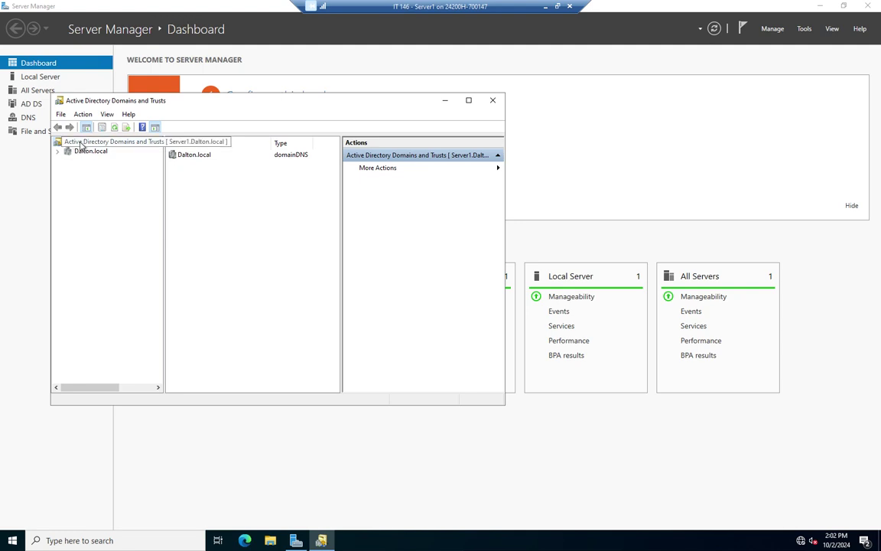
pyautogui.rightClick(140, 143)
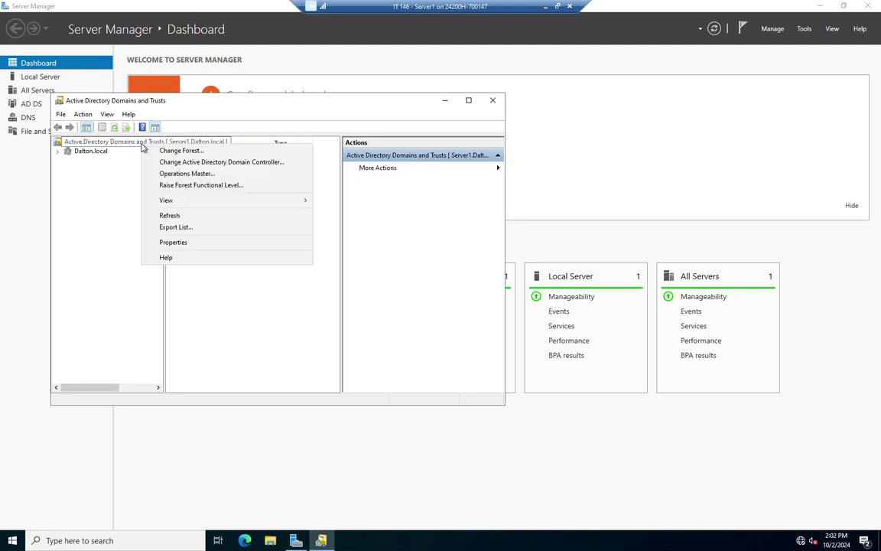
pyautogui.click(202, 176)
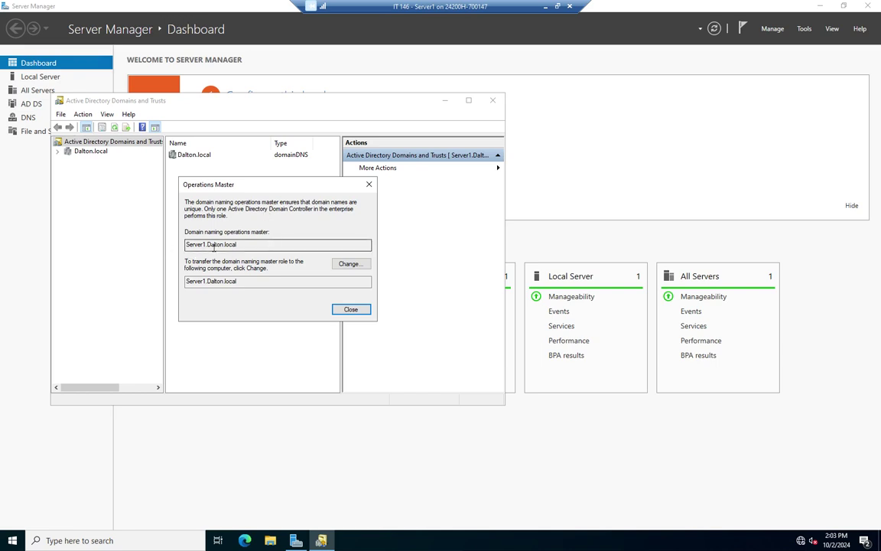
pyautogui.click(364, 311)
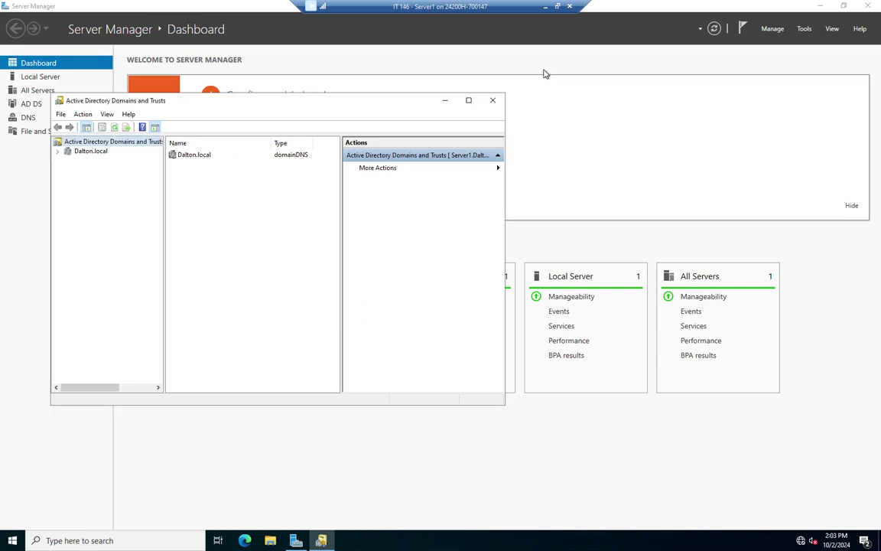
pyautogui.click(493, 101)
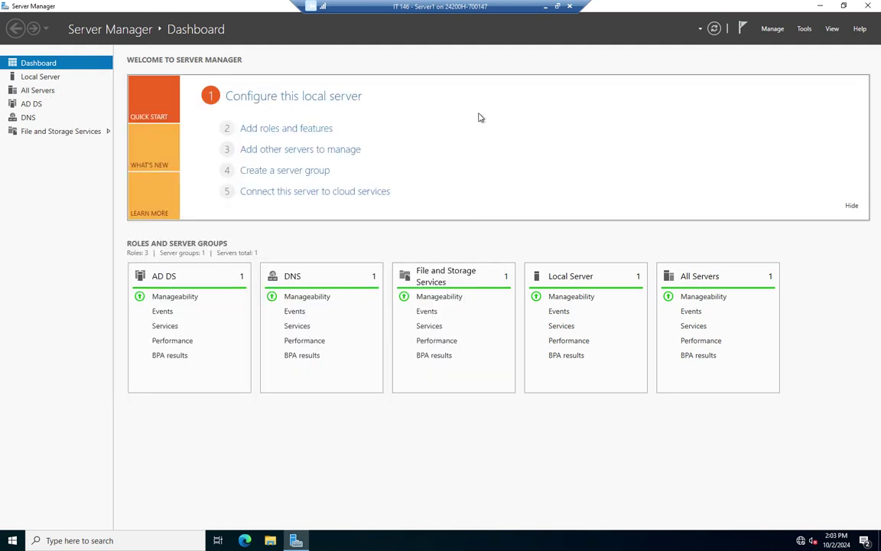
# Open Dalton.local Operations Masters in Users and Computers and review the PDC, Infrastructure and RID holders
pyautogui.click(805, 29)
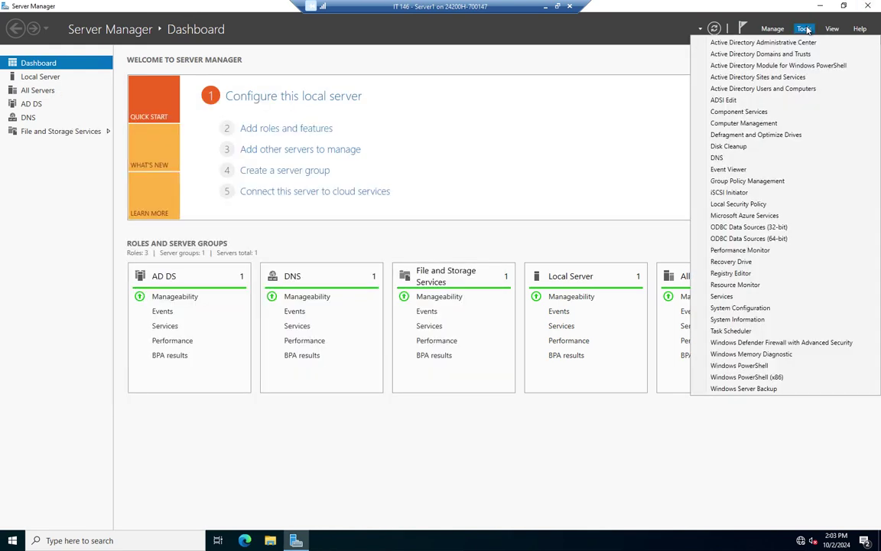
pyautogui.click(757, 88)
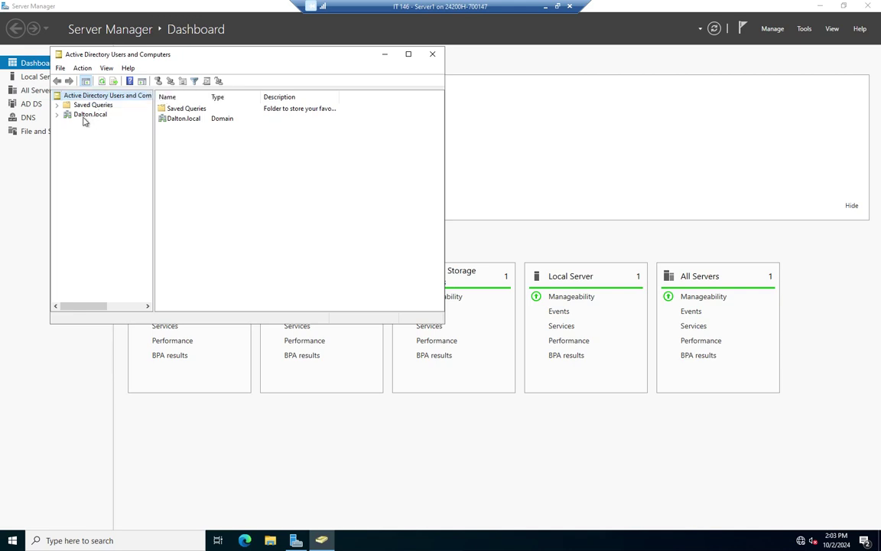
pyautogui.rightClick(85, 118)
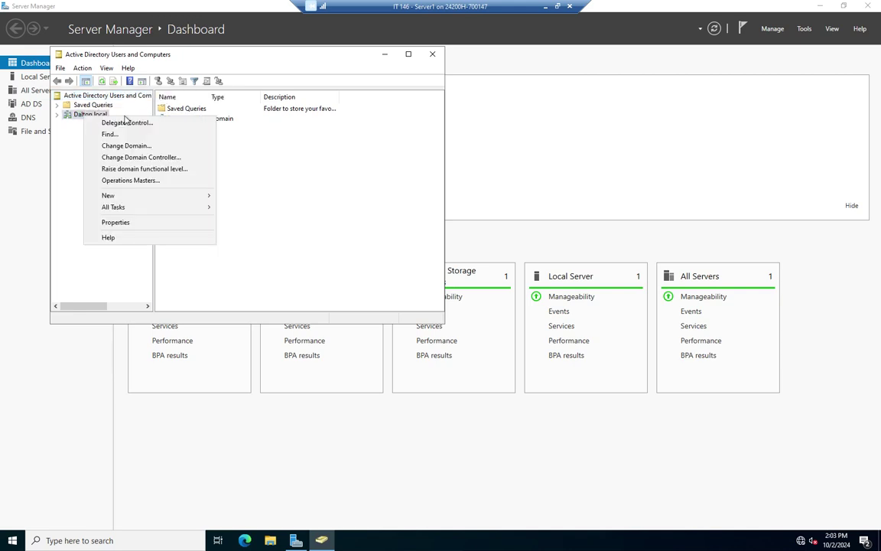
pyautogui.click(144, 180)
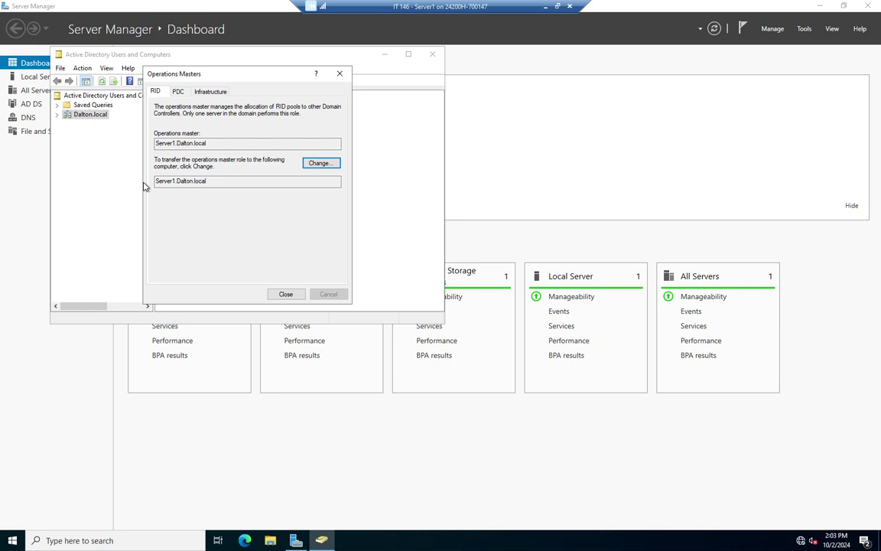
pyautogui.click(177, 91)
pyautogui.click(221, 93)
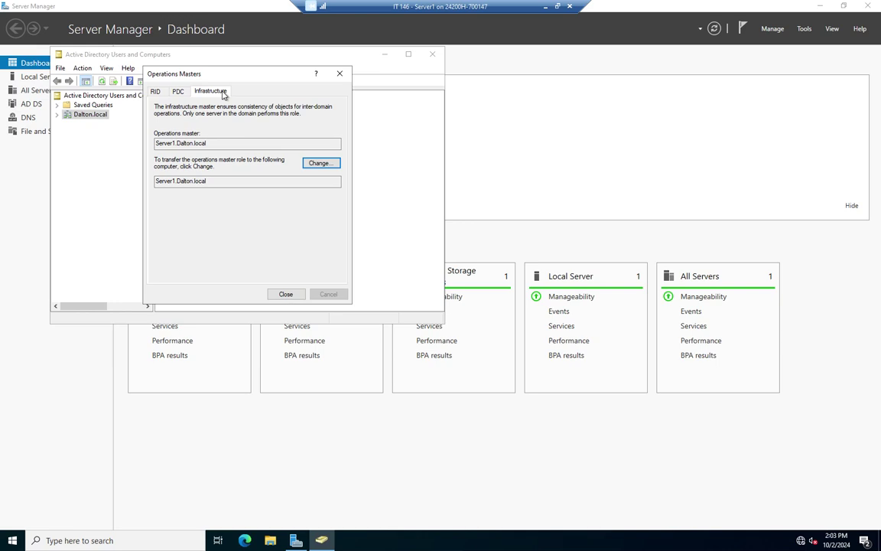
pyautogui.click(154, 92)
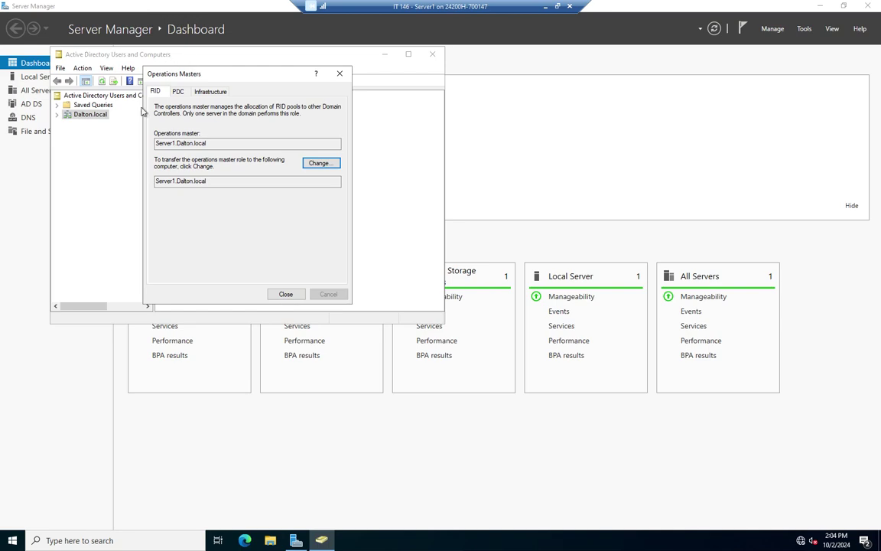
# Recheck that Server1.Dalton.local holds PDC, Infrastructure and RID, then close Operations Masters and ADUC
pyautogui.click(178, 91)
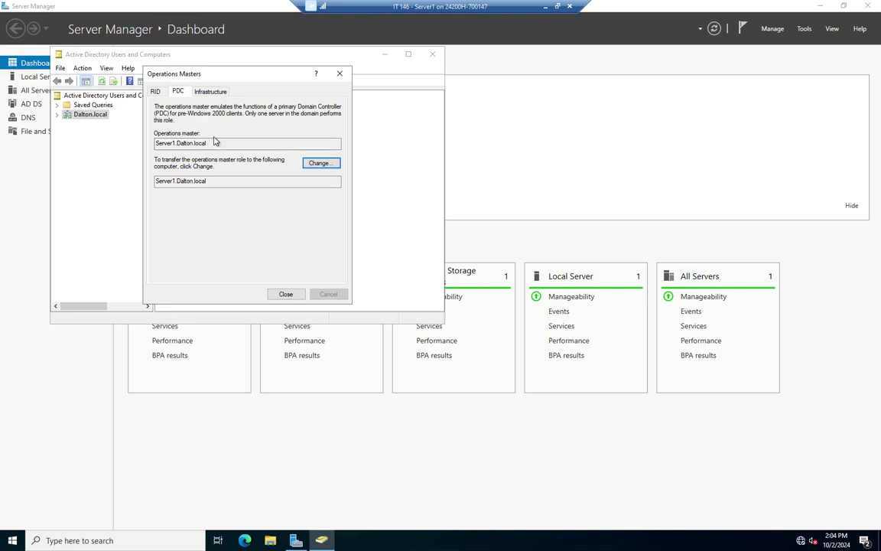
pyautogui.click(222, 95)
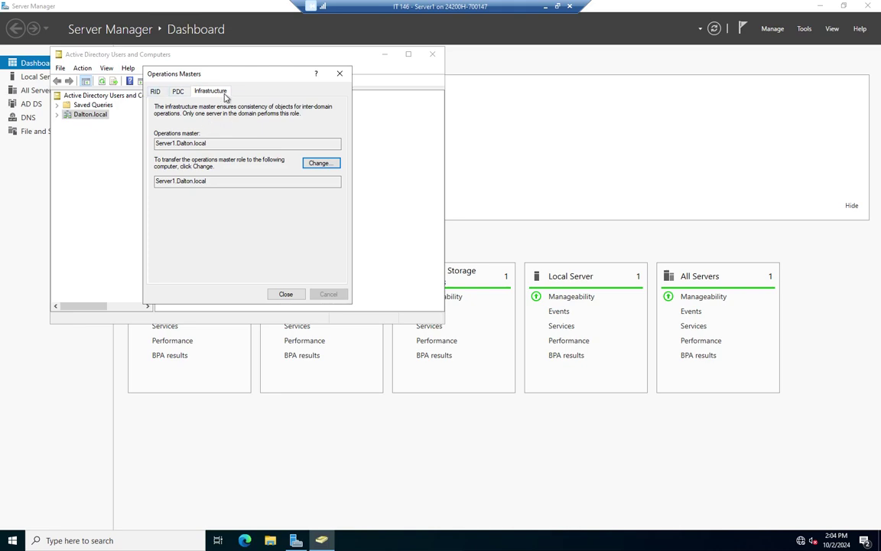
pyautogui.click(178, 91)
pyautogui.click(155, 91)
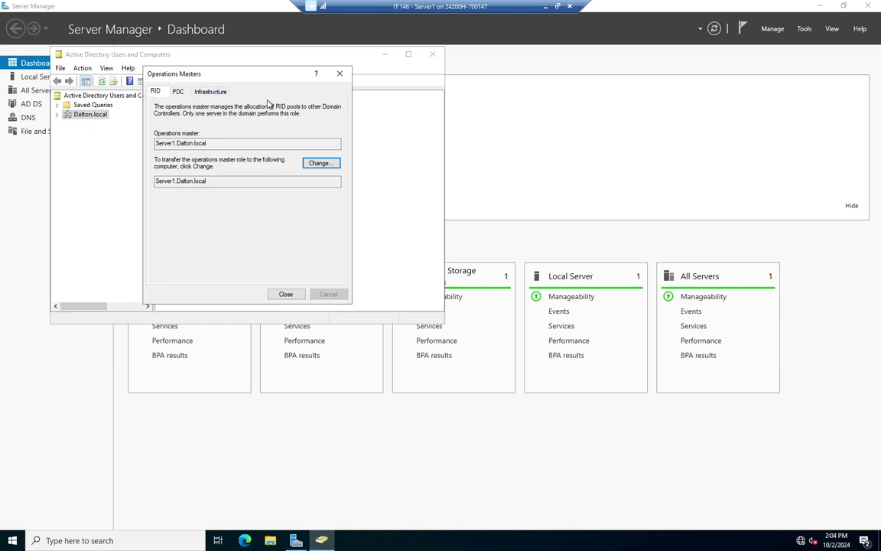
pyautogui.click(339, 74)
pyautogui.click(432, 54)
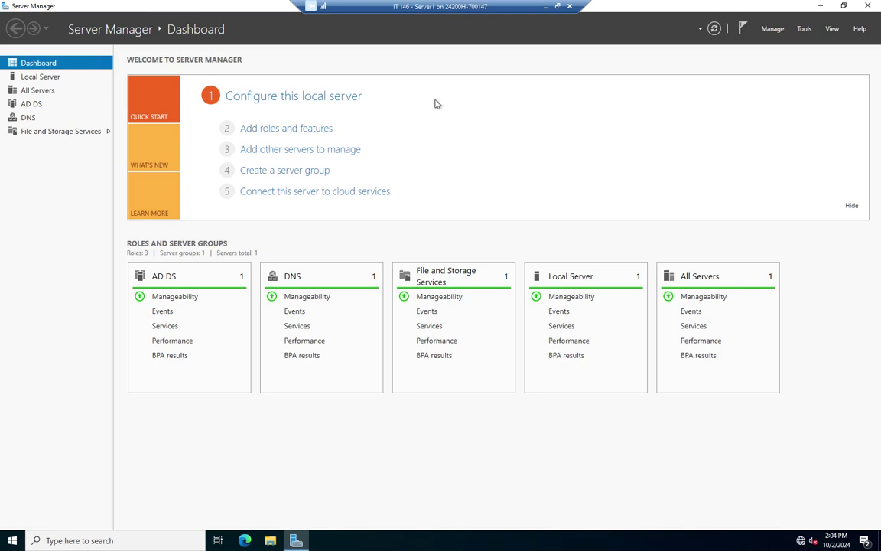
# Launch Windows PowerShell (Admin) from the Start menu and type 'get-ad' at the prompt
pyautogui.rightClick(13, 540)
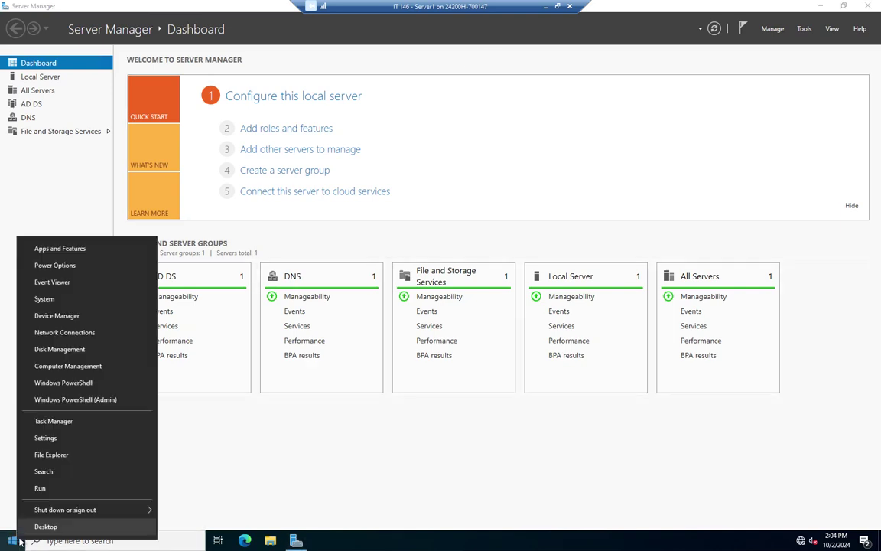
pyautogui.click(98, 399)
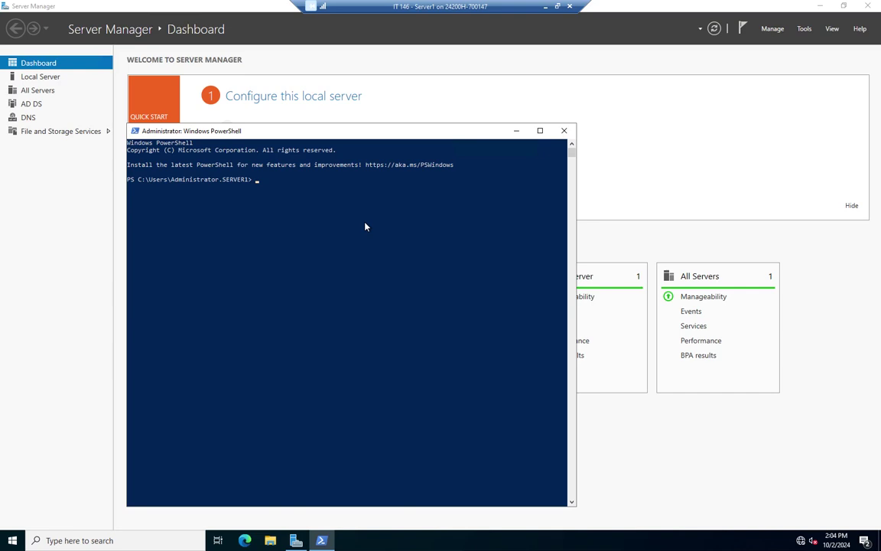
pyautogui.write('get-ad')
pyautogui.rightClick(363, 134)
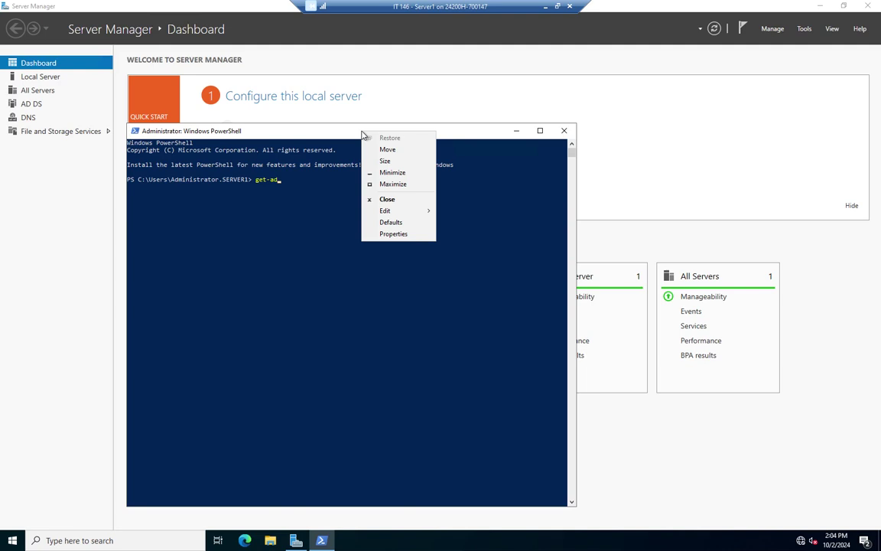
# Set the PowerShell console font size to 18 in its Properties
pyautogui.click(392, 234)
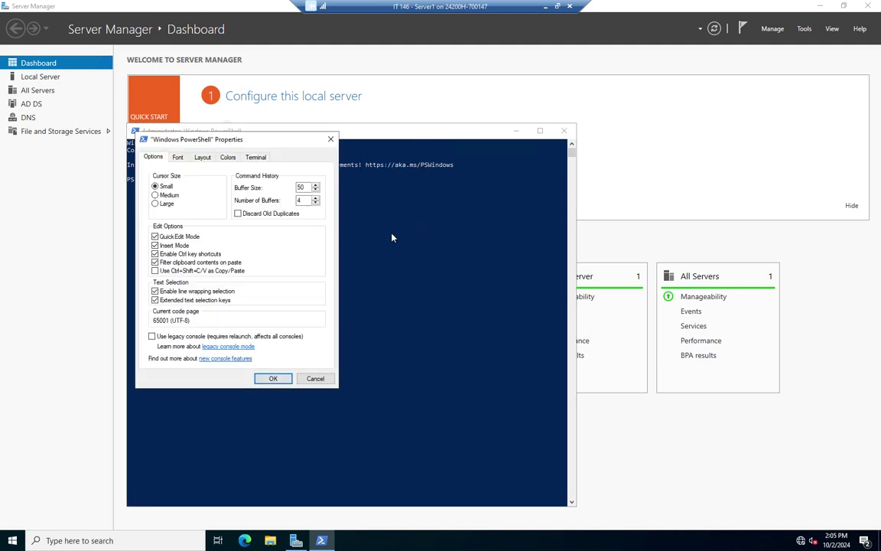
pyautogui.click(177, 158)
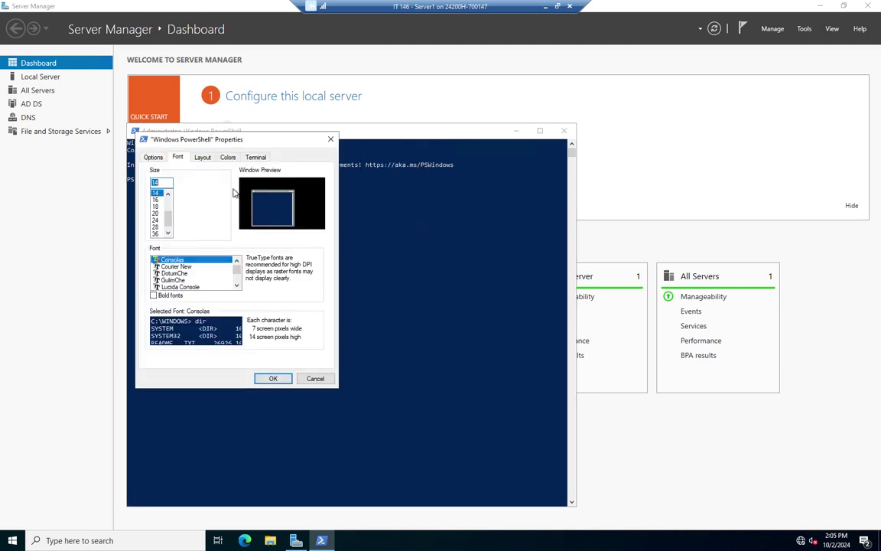
pyautogui.click(156, 206)
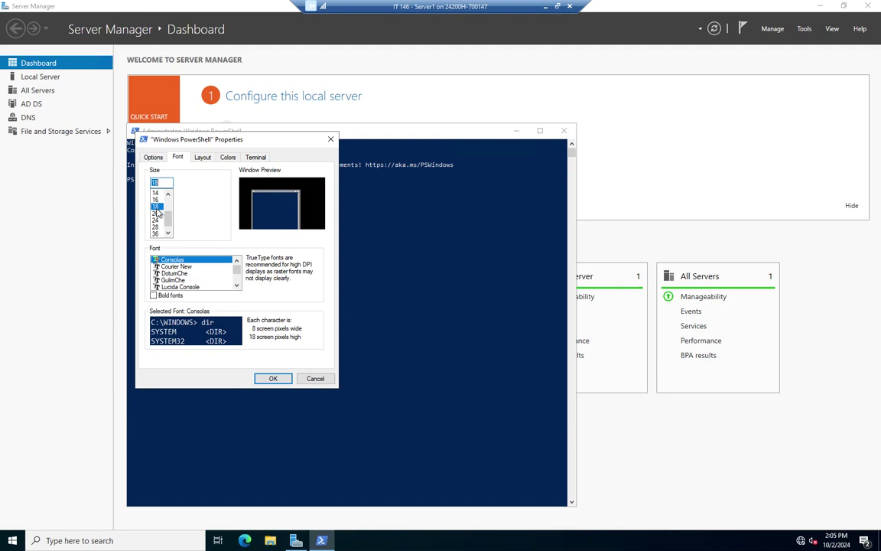
pyautogui.click(273, 378)
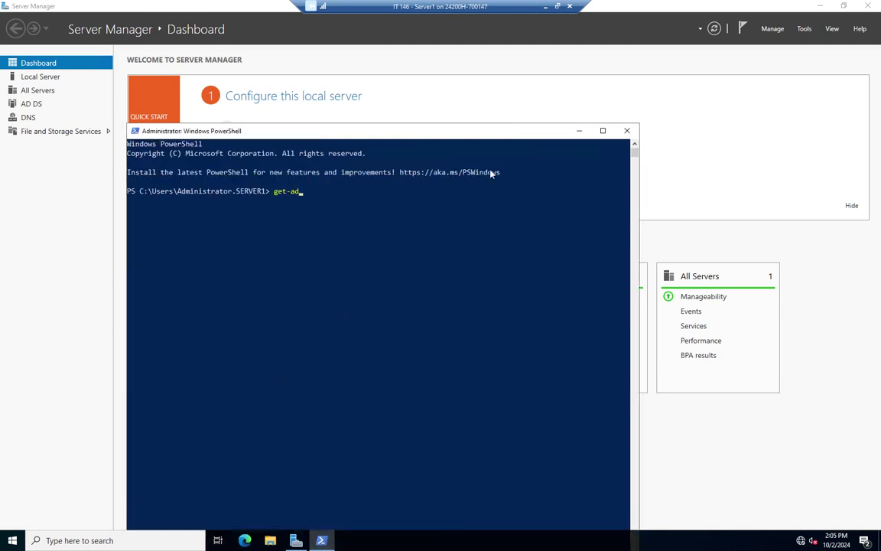
# Maximize the PowerShell window and raise the Consolas font size to 24
pyautogui.click(602, 130)
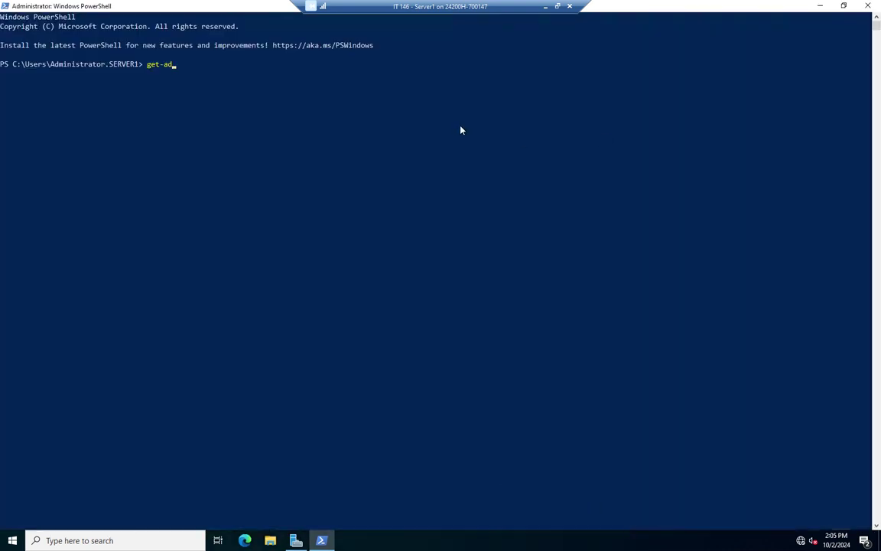
pyautogui.rightClick(139, 10)
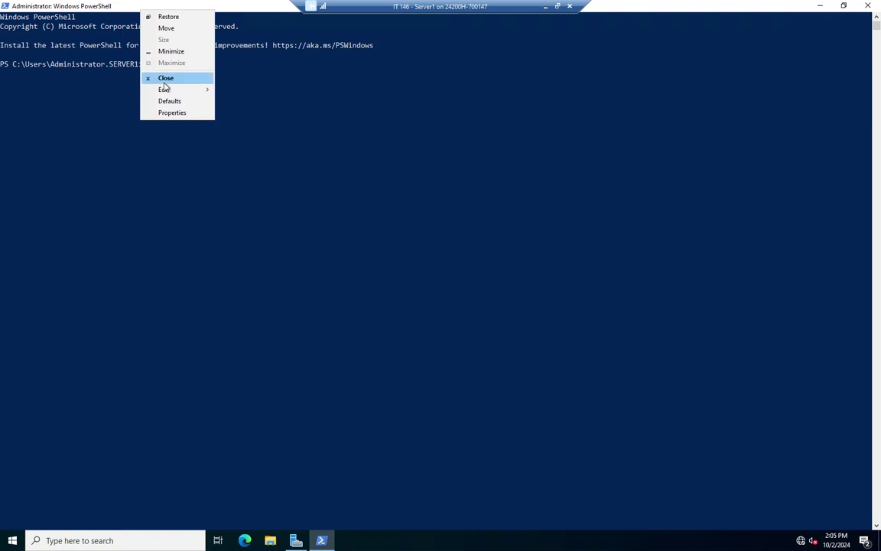
pyautogui.click(168, 112)
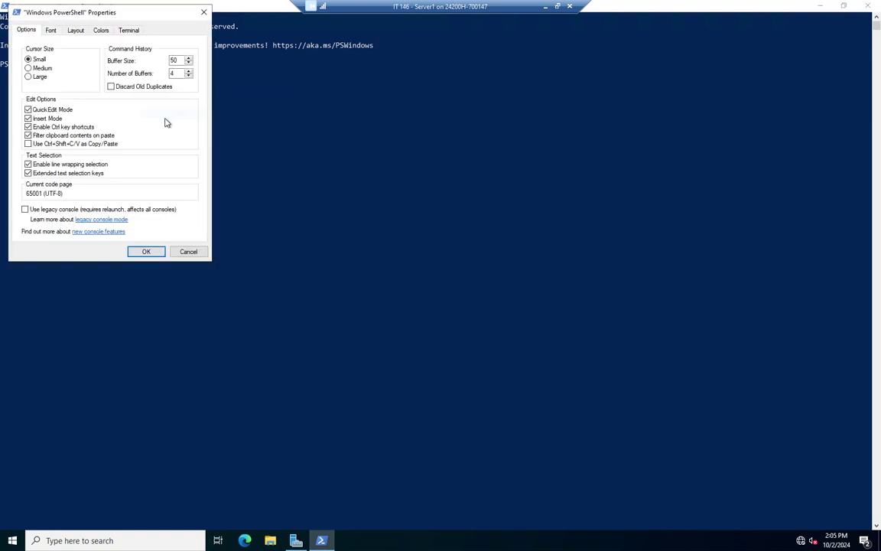
pyautogui.click(51, 30)
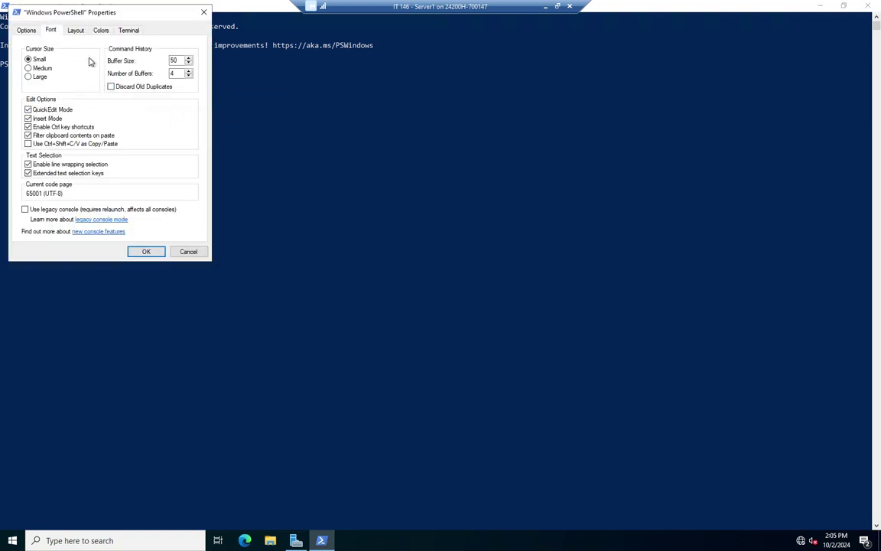
pyautogui.click(29, 86)
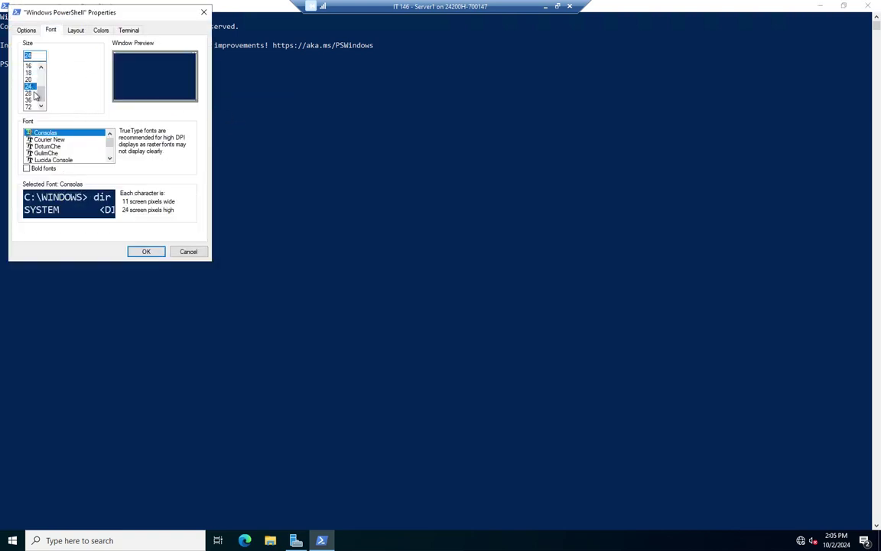
pyautogui.click(146, 252)
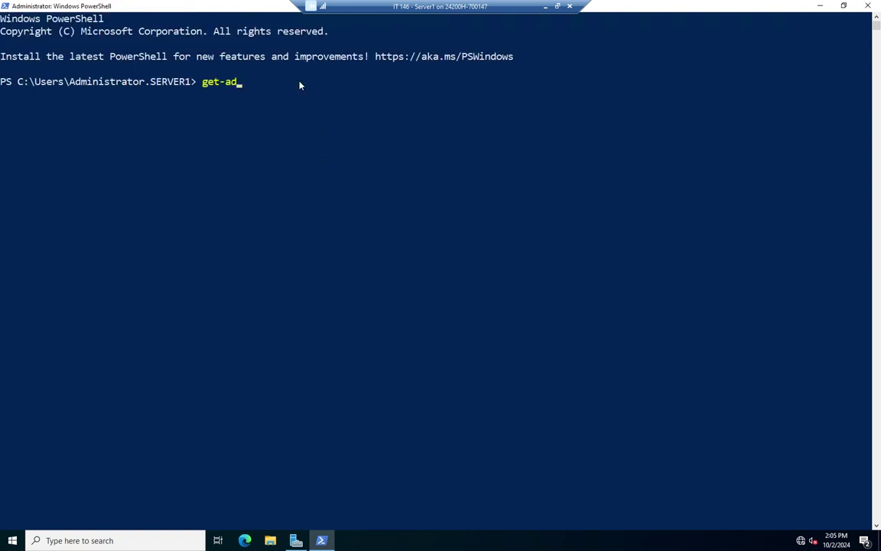
# Run get-addomain and highlight the InfrastructureMaster, PDCEmulator and RIDMaster output lines
pyautogui.write('domain')
pyautogui.press('Return')
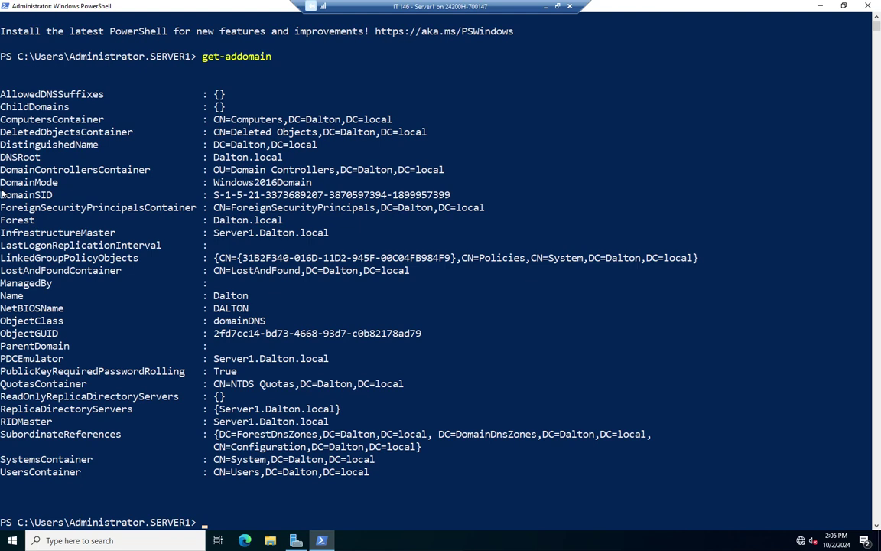
pyautogui.moveTo(3, 231); pyautogui.dragTo(331, 235)
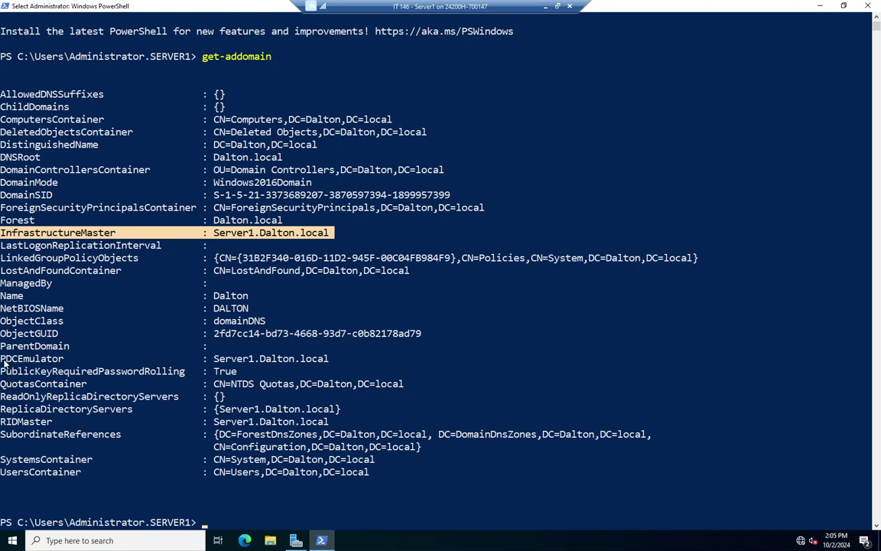
pyautogui.moveTo(1, 358); pyautogui.dragTo(331, 360)
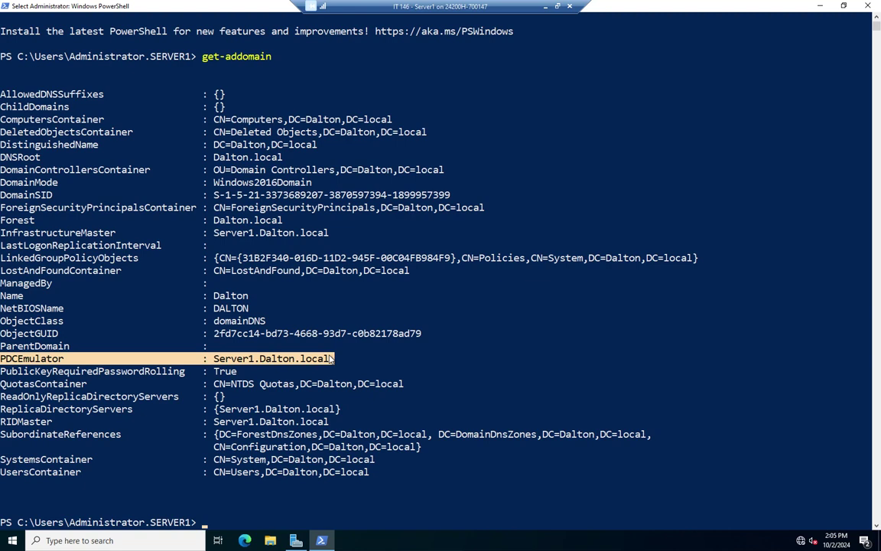
pyautogui.moveTo(1, 421); pyautogui.dragTo(332, 422)
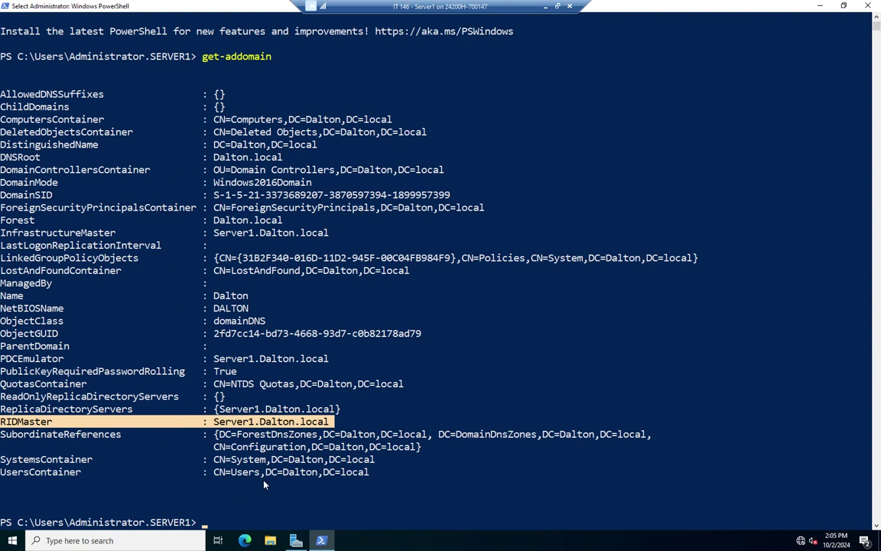
# Clear the console, run get-adforest, highlight DomainNamingMaster and SchemaMaster, then exit PowerShell
pyautogui.write('clear')
pyautogui.press('Return')
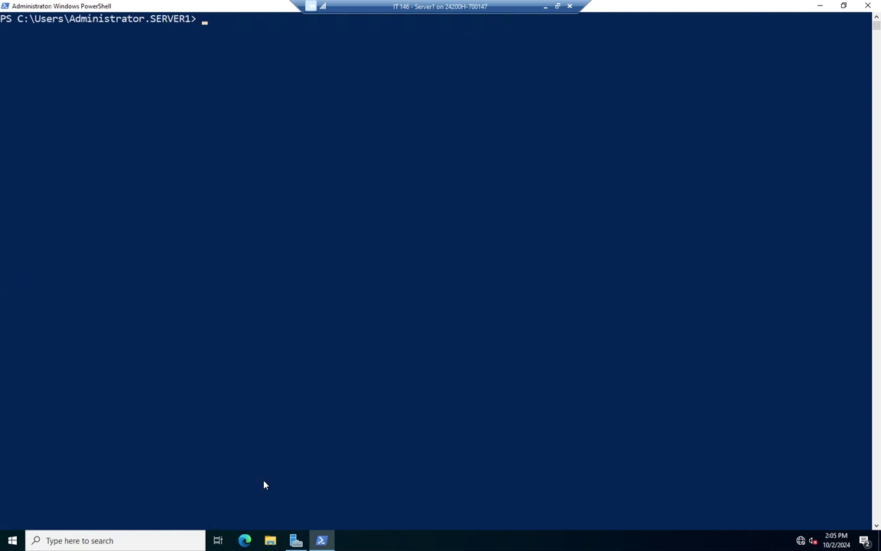
pyautogui.write('get-adforest')
pyautogui.press('Return')
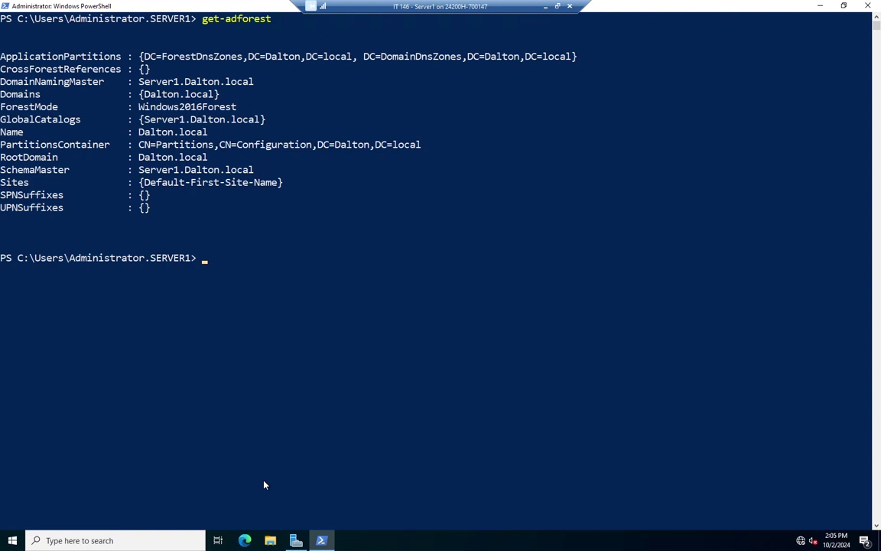
pyautogui.moveTo(2, 77); pyautogui.dragTo(255, 81)
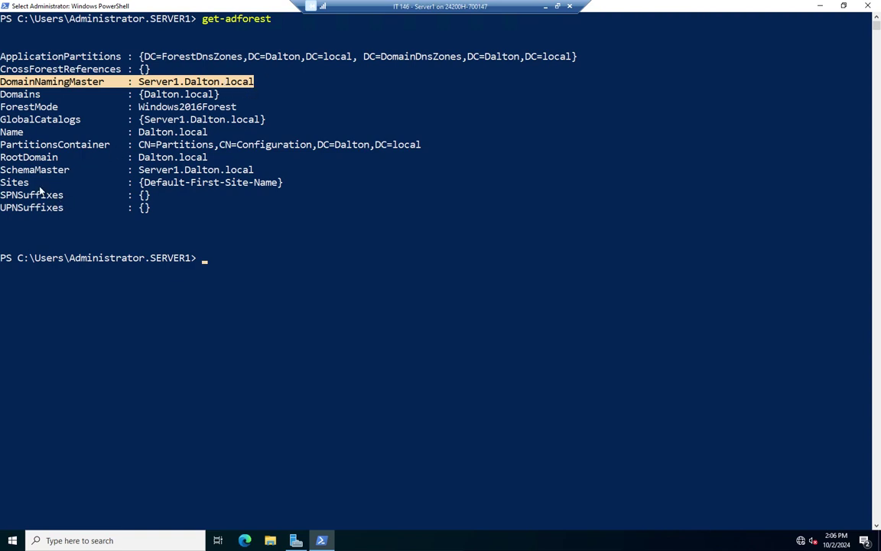
pyautogui.moveTo(2, 170); pyautogui.dragTo(254, 170)
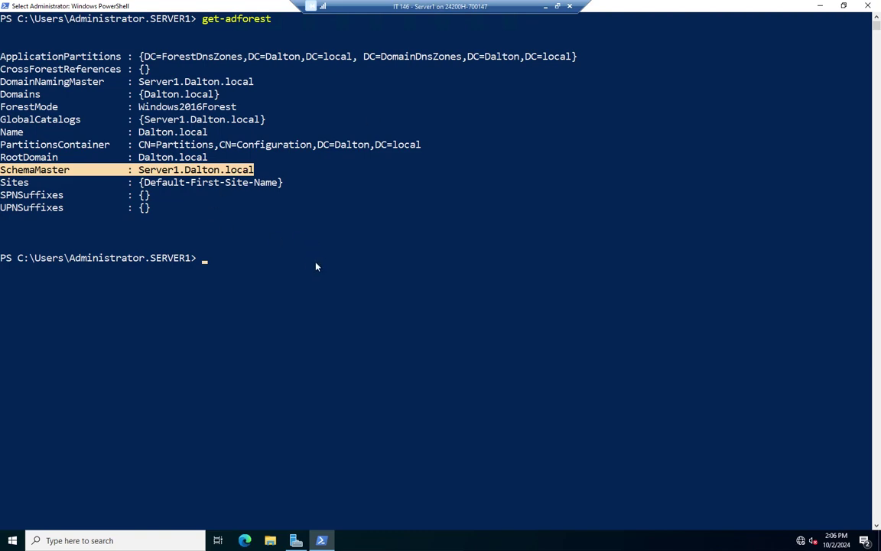
pyautogui.write('exit')
pyautogui.press('Return')
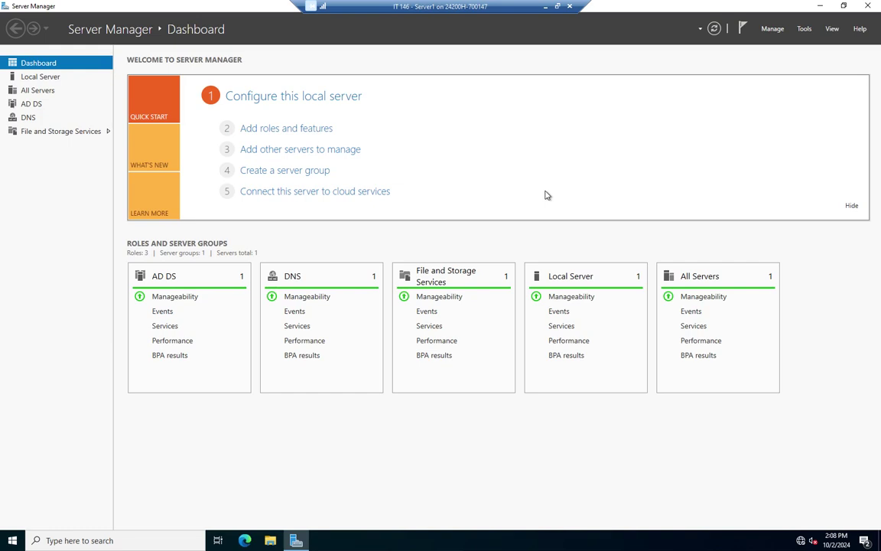
# In Remove Roles and Features, deselect Active Directory Domain Services with its tools, then launch demotion
pyautogui.click(774, 31)
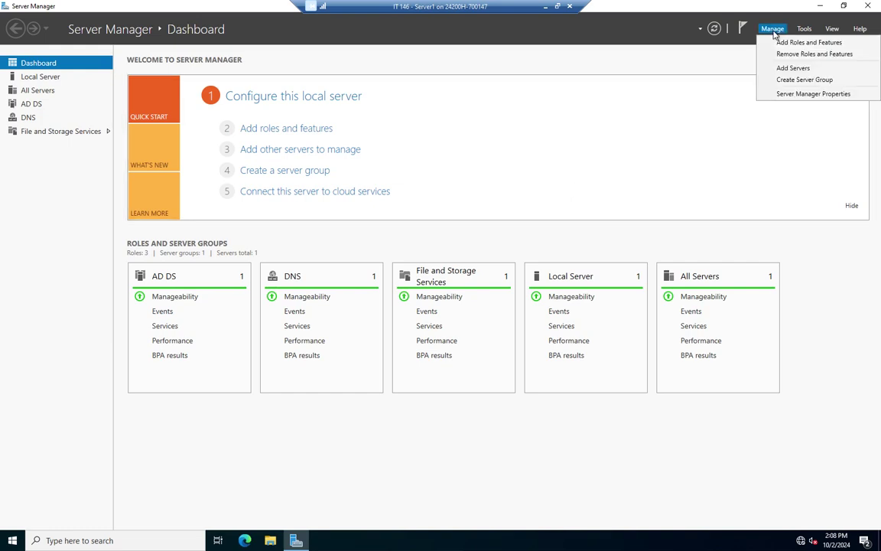
pyautogui.click(804, 55)
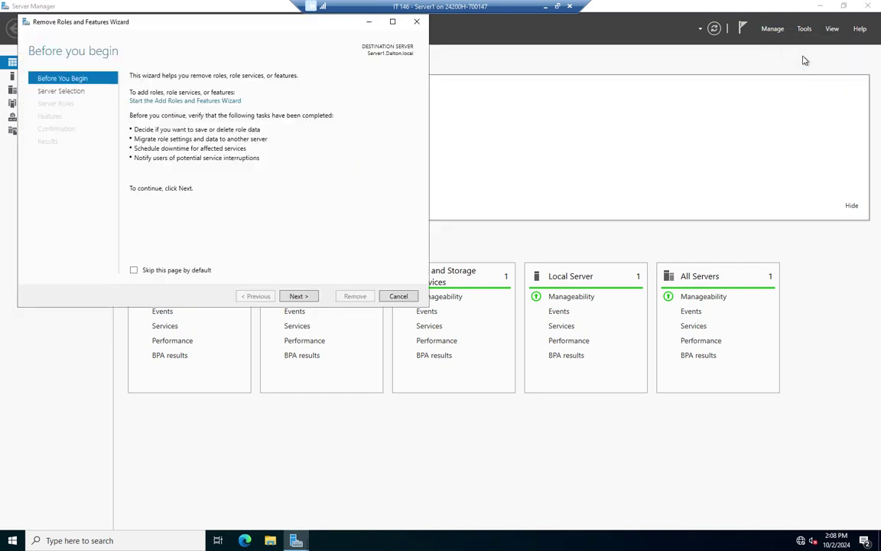
pyautogui.click(298, 297)
pyautogui.click(303, 298)
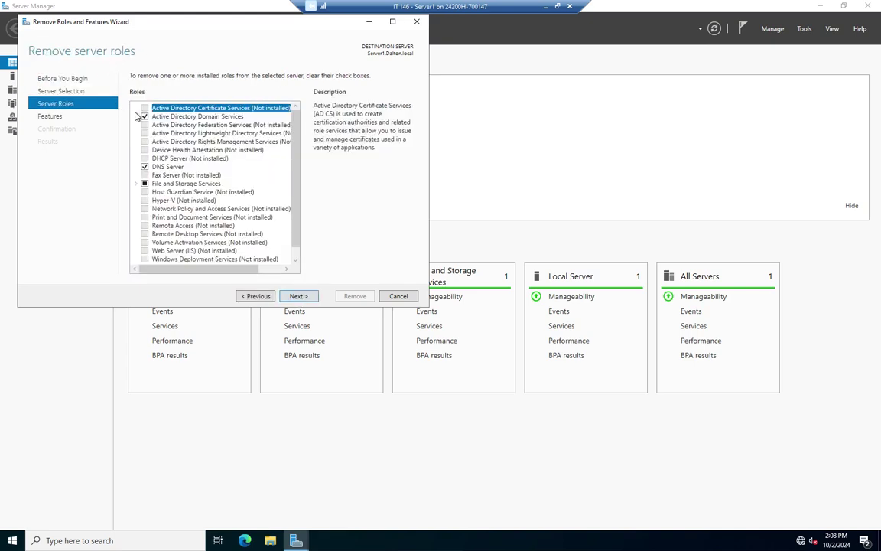
pyautogui.click(145, 116)
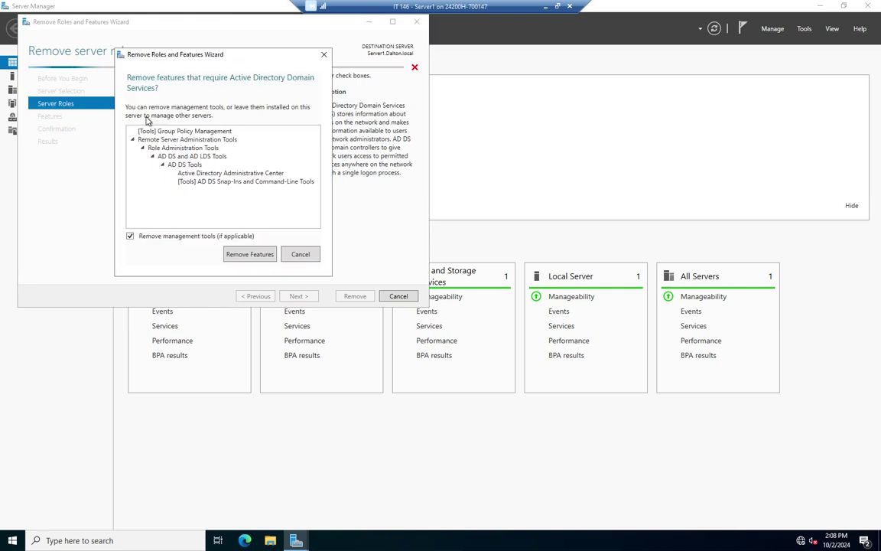
pyautogui.click(249, 254)
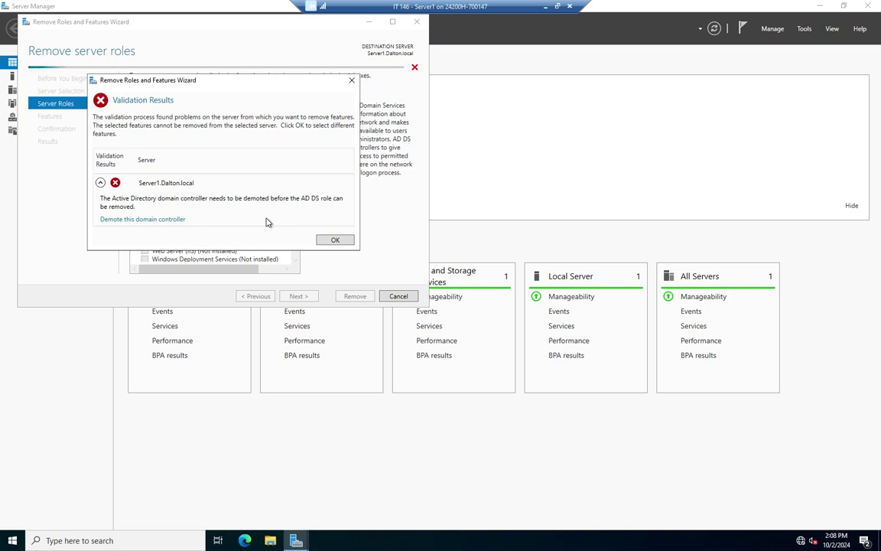
pyautogui.click(171, 220)
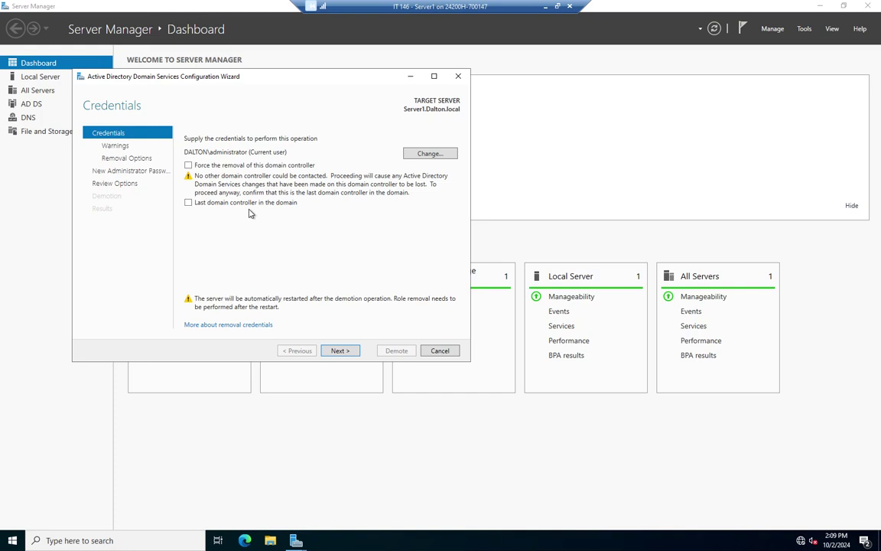
# Cancel the AD DS Configuration Wizard and confirm with Yes
pyautogui.click(443, 353)
pyautogui.click(454, 306)
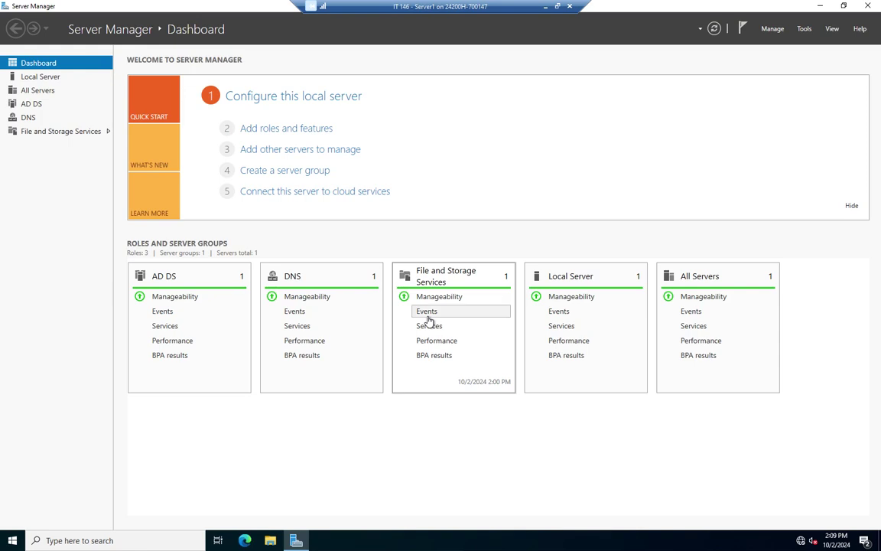